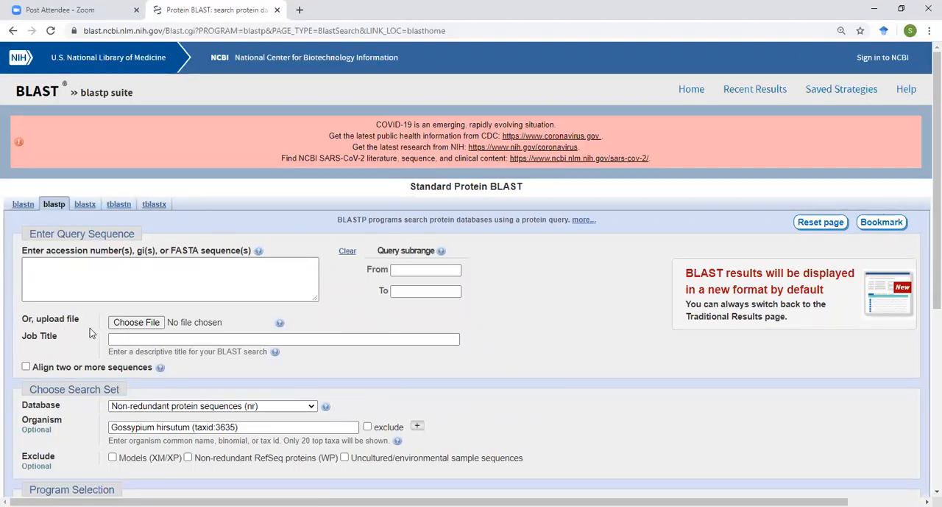
Upload the sequence file AT2G47240.1 from the Desktop as the protein BLAST query.
{"action": "left_click", "coordinate": [136, 324]}
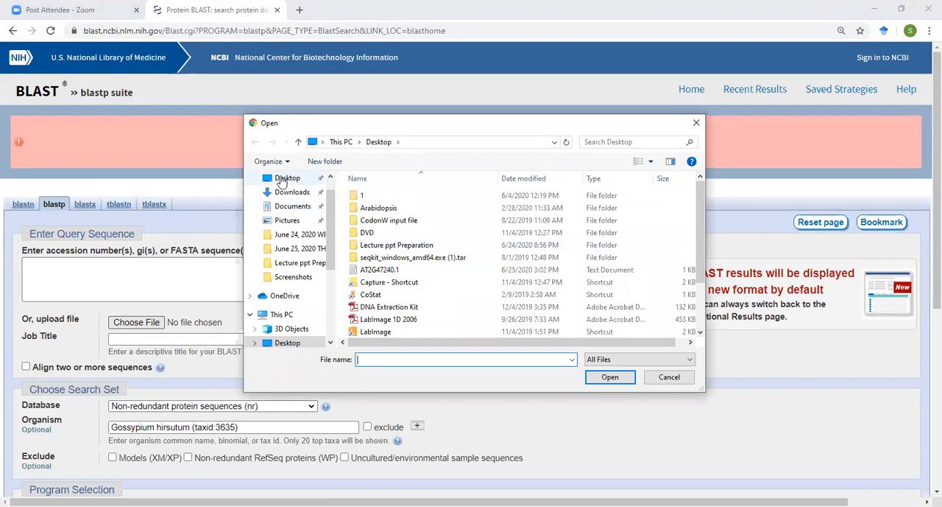
{"action": "left_click", "coordinate": [282, 181]}
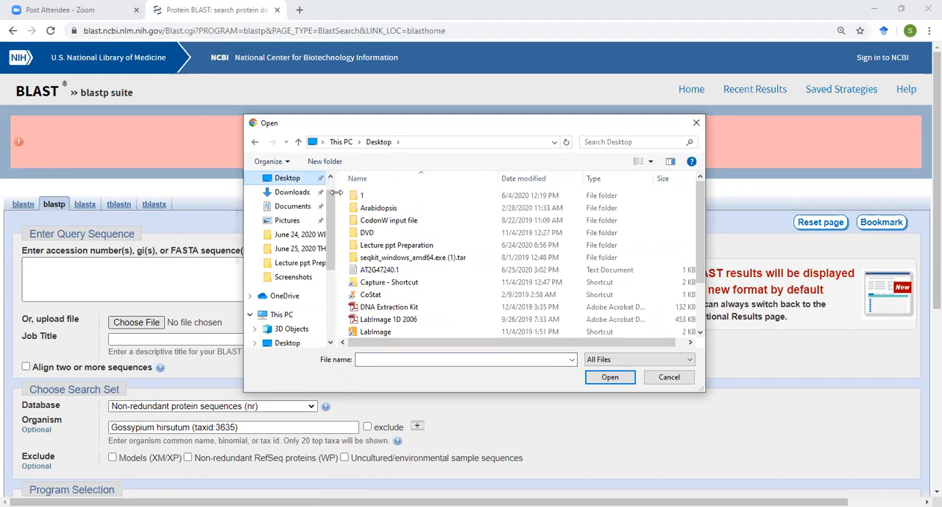
{"action": "double_click", "coordinate": [360, 271]}
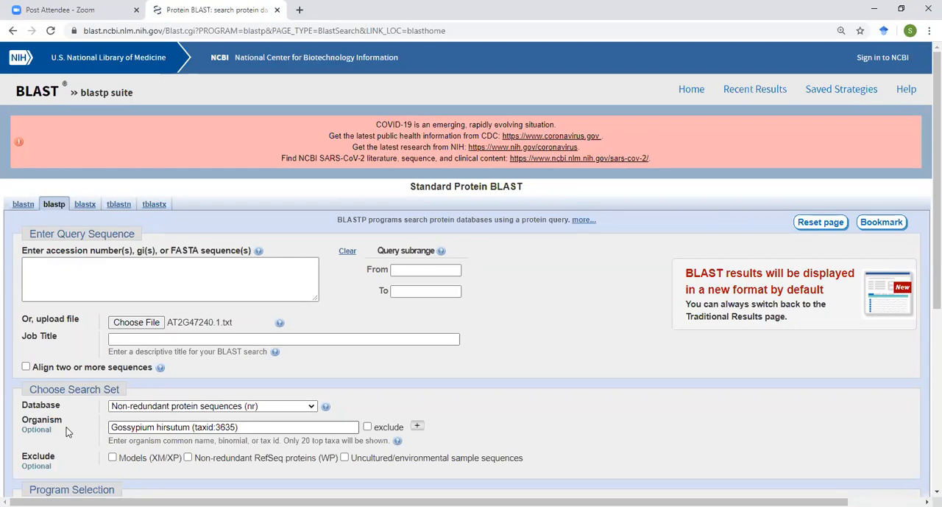
{"action": "left_click", "coordinate": [111, 277]}
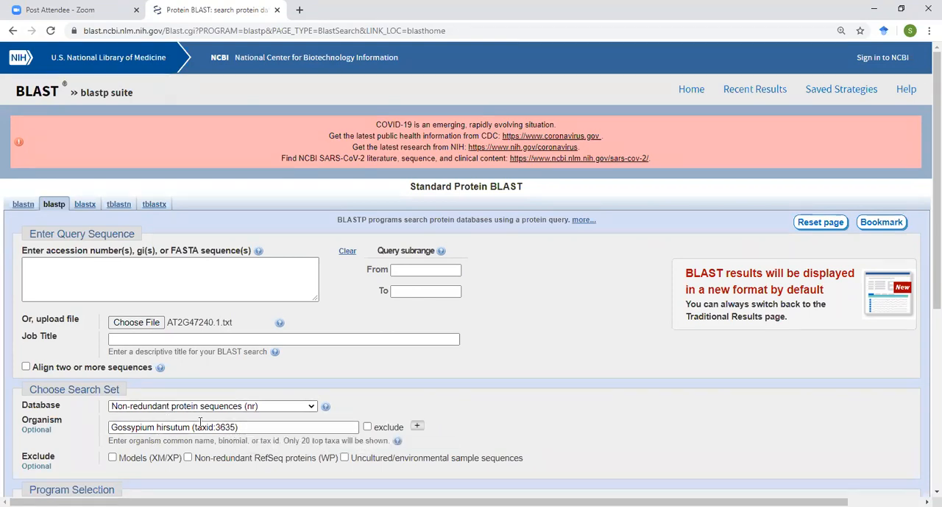
Clear the organism entry, search for "Gossypium" and choose Gossypium hirsutum (taxid:3635) as the organism.
{"action": "left_click", "coordinate": [260, 427]}
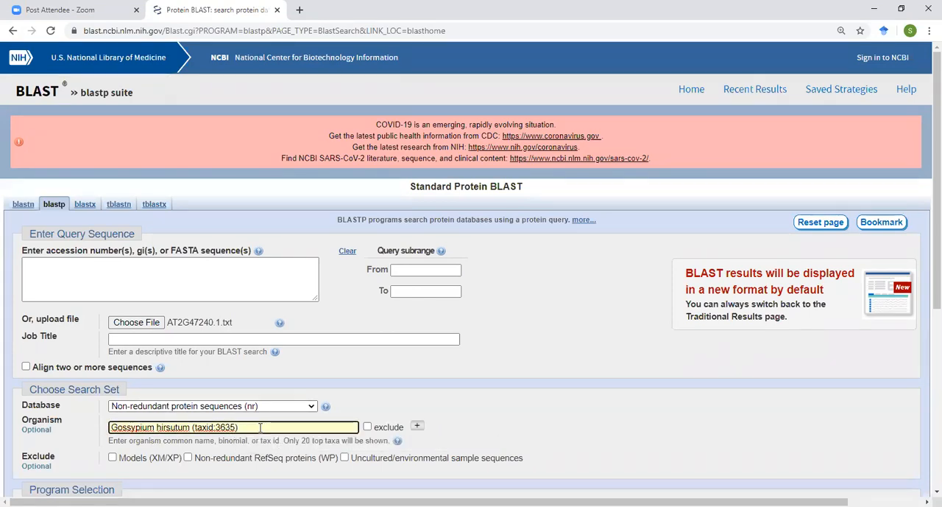
{"action": "key", "text": "BackSpace"}
{"action": "key", "text": "BackSpace"}
{"action": "key", "text": "BackSpace"}
{"action": "key", "text": "BackSpace"}
{"action": "key", "text": "BackSpace"}
{"action": "key", "text": "BackSpace"}
{"action": "key", "text": "BackSpace"}
{"action": "key", "text": "BackSpace"}
{"action": "key", "text": "BackSpace"}
{"action": "key", "text": "BackSpace"}
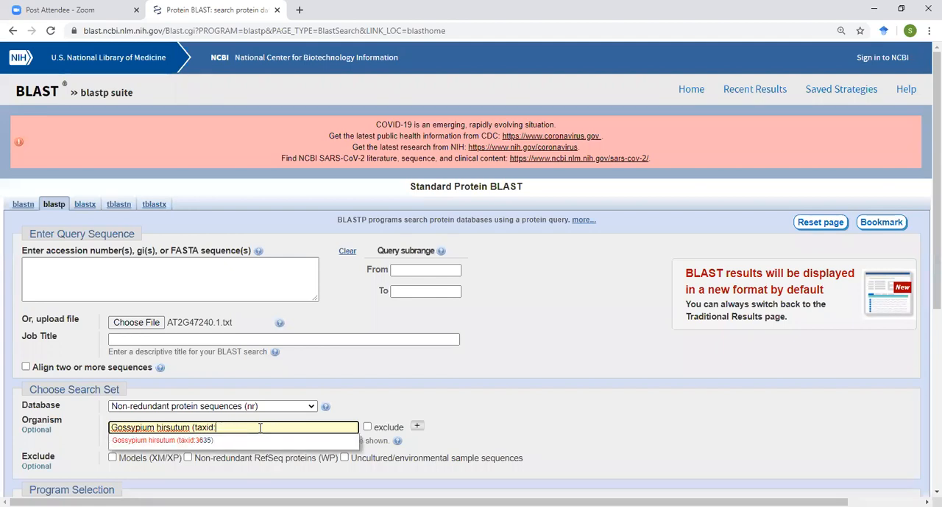
{"action": "key", "text": "BackSpace"}
{"action": "key", "text": "BackSpace"}
{"action": "key", "text": "BackSpace"}
{"action": "key", "text": "BackSpace"}
{"action": "key", "text": "BackSpace"}
{"action": "key", "text": "BackSpace"}
{"action": "key", "text": "BackSpace"}
{"action": "key", "text": "BackSpace"}
{"action": "key", "text": "BackSpace"}
{"action": "key", "text": "BackSpace"}
{"action": "key", "text": "BackSpace"}
{"action": "key", "text": "BackSpace"}
{"action": "key", "text": "BackSpace"}
{"action": "key", "text": "BackSpace"}
{"action": "key", "text": "BackSpace"}
{"action": "key", "text": "BackSpace"}
{"action": "key", "text": "BackSpace"}
{"action": "key", "text": "BackSpace"}
{"action": "key", "text": "BackSpace"}
{"action": "key", "text": "BackSpace"}
{"action": "key", "text": "BackSpace"}
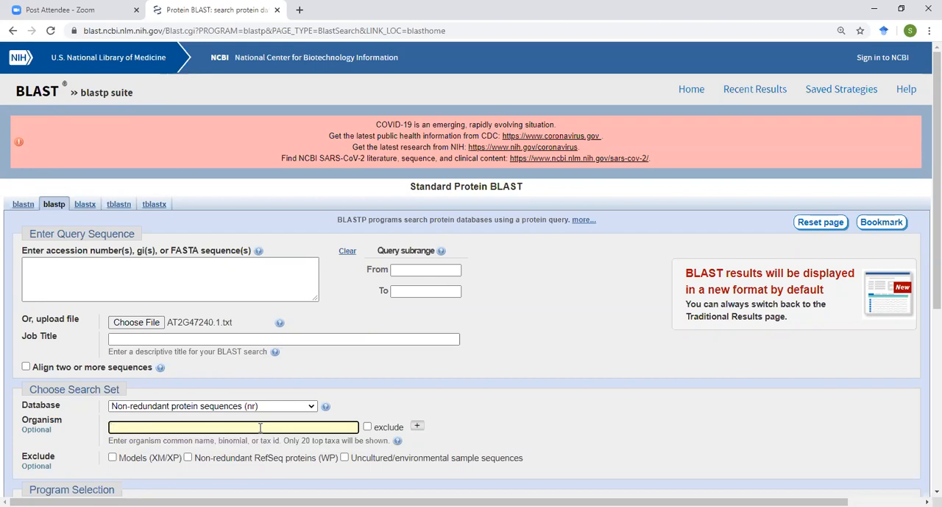
{"action": "type", "text": "Gossypium"}
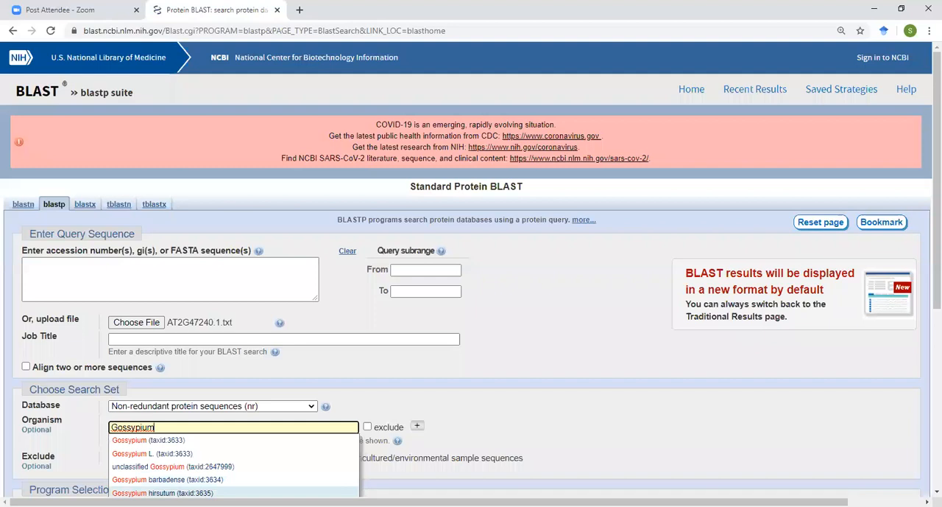
{"action": "left_click", "coordinate": [162, 492]}
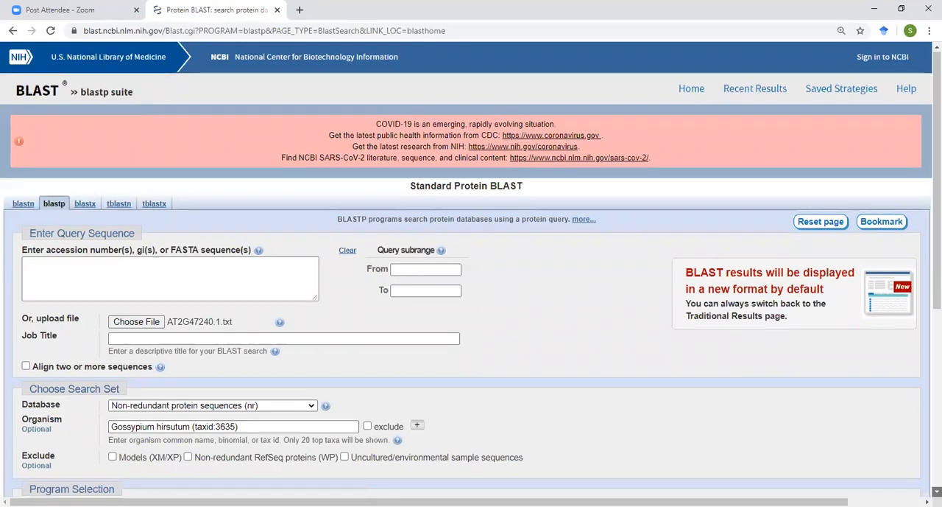
Run the BLAST search against the nr database with the blastp (protein-protein BLAST) algorithm.
{"action": "scroll", "coordinate": [471, 270], "scroll_direction": "down", "scroll_amount": 1}
{"action": "scroll", "coordinate": [548, 349], "scroll_direction": "down", "scroll_amount": 3}
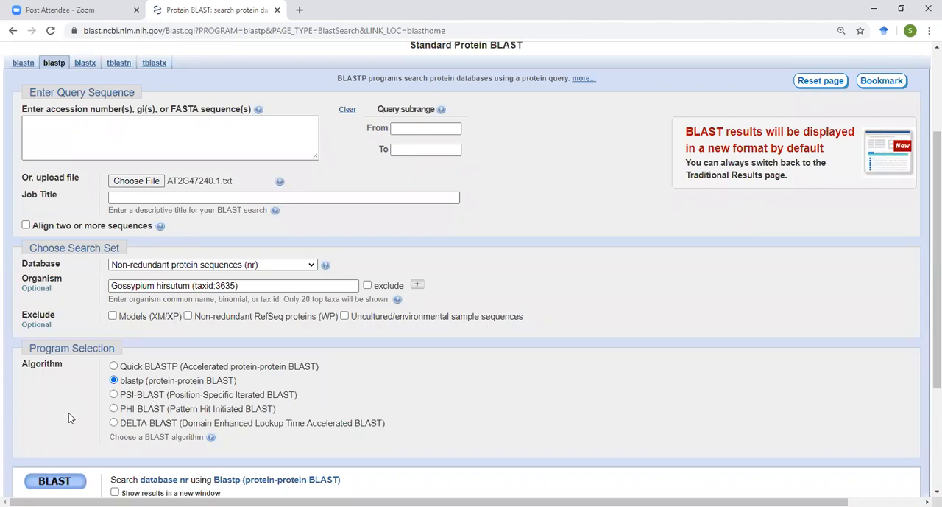
{"action": "left_click", "coordinate": [50, 480]}
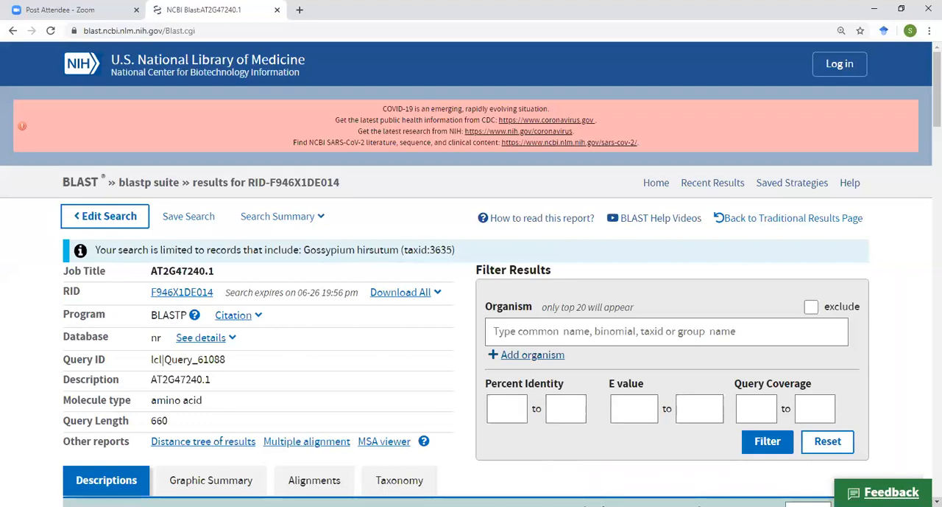
Examine the descriptions of the sequences producing significant alignments and the graphic summary of the hit distribution.
{"action": "scroll", "coordinate": [471, 295], "scroll_direction": "down", "scroll_amount": 3}
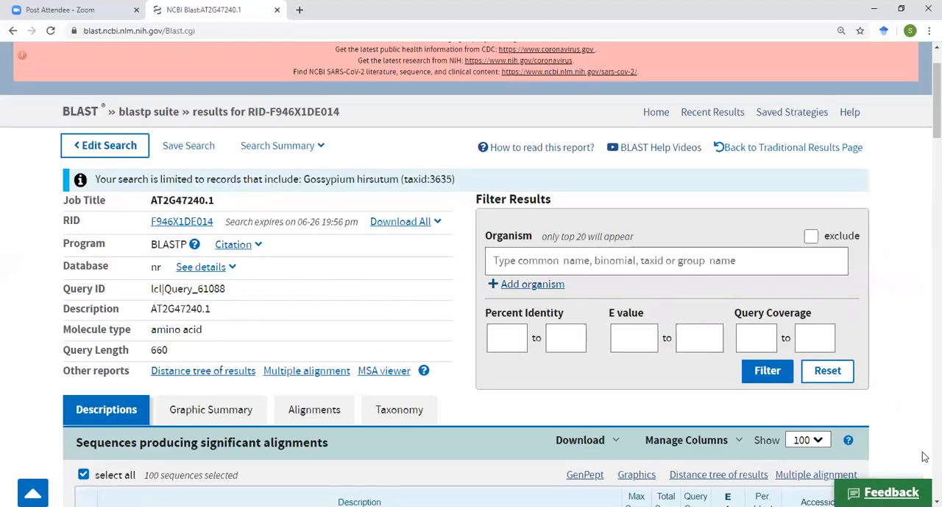
{"action": "scroll", "coordinate": [406, 313], "scroll_direction": "down", "scroll_amount": 3}
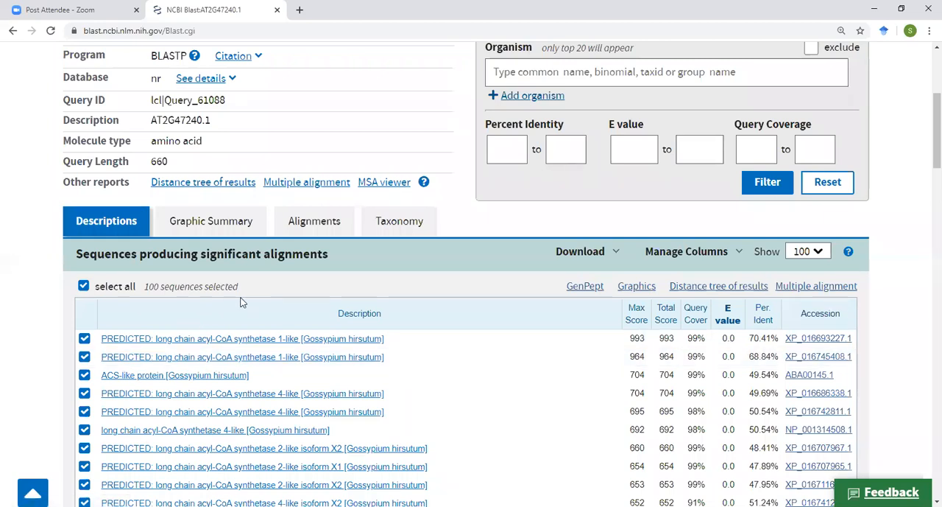
{"action": "left_click", "coordinate": [212, 225]}
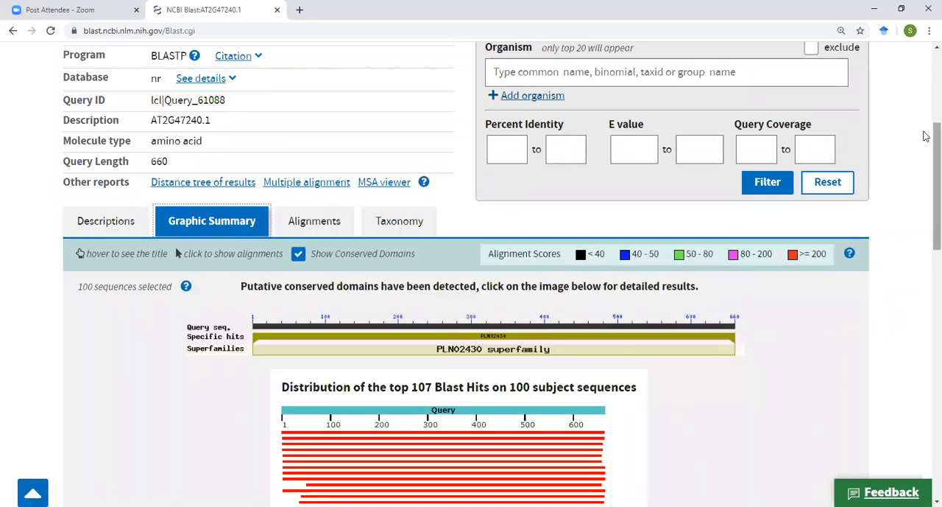
{"action": "scroll", "coordinate": [925, 136], "scroll_direction": "down", "scroll_amount": 2}
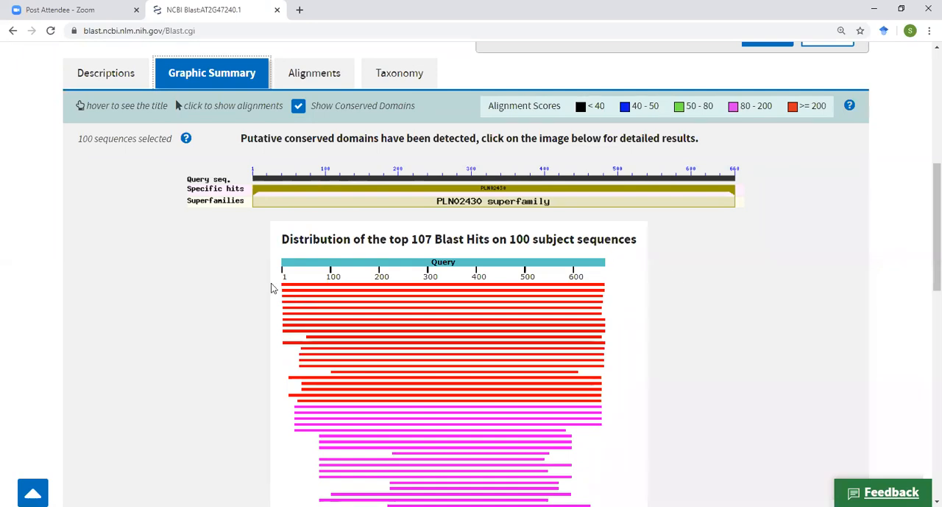
{"action": "mouse_move", "coordinate": [285, 289]}
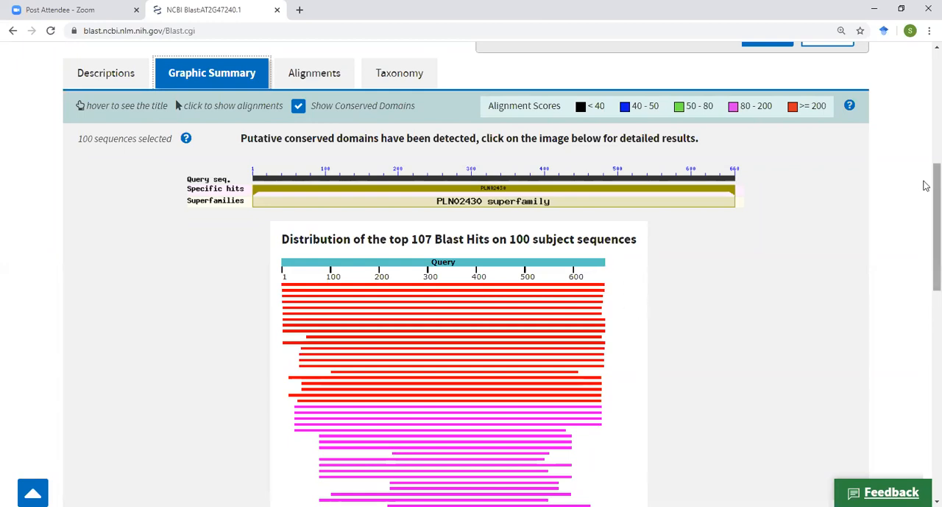
Examine the pairwise alignments between the query and the first matching Gossypium hirsutum sequences, and return to the start of the results.
{"action": "left_click_drag", "start_coordinate": [926, 185], "coordinate": [927, 155]}
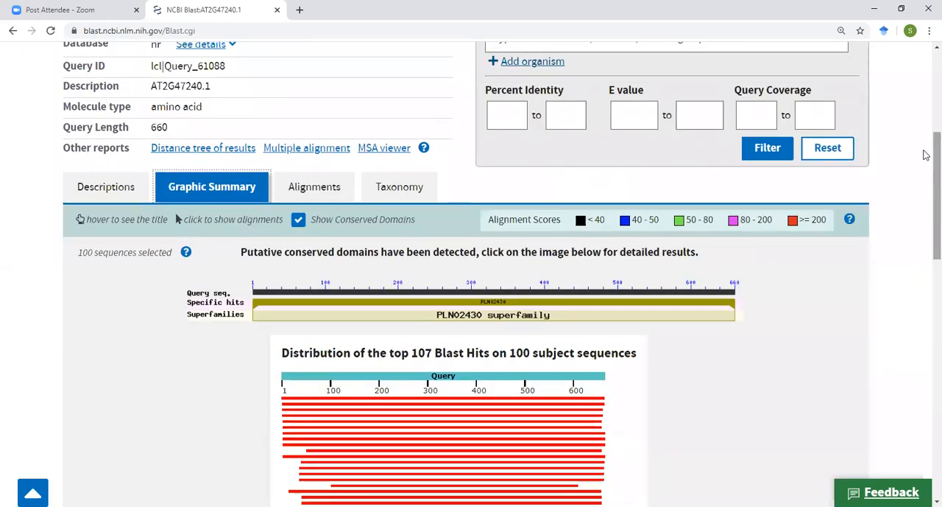
{"action": "left_click", "coordinate": [309, 190]}
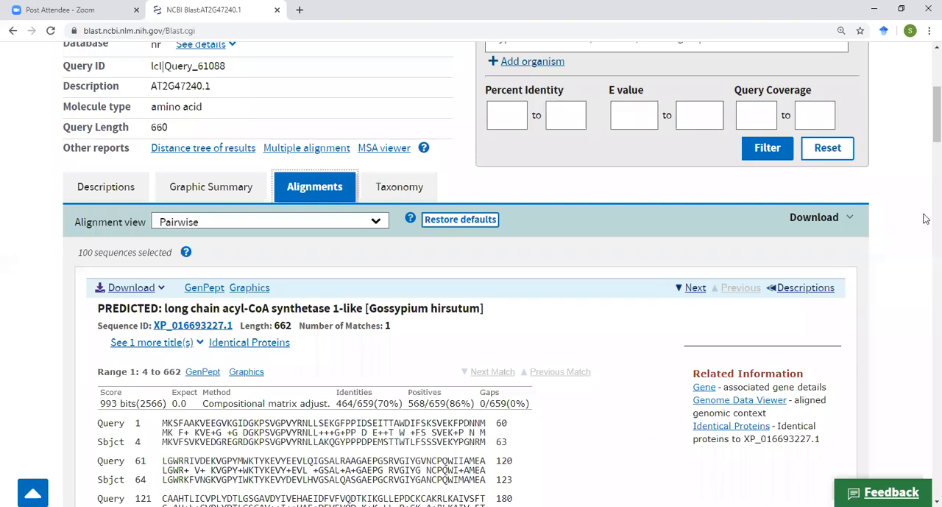
{"action": "left_click_drag", "start_coordinate": [925, 111], "coordinate": [926, 168]}
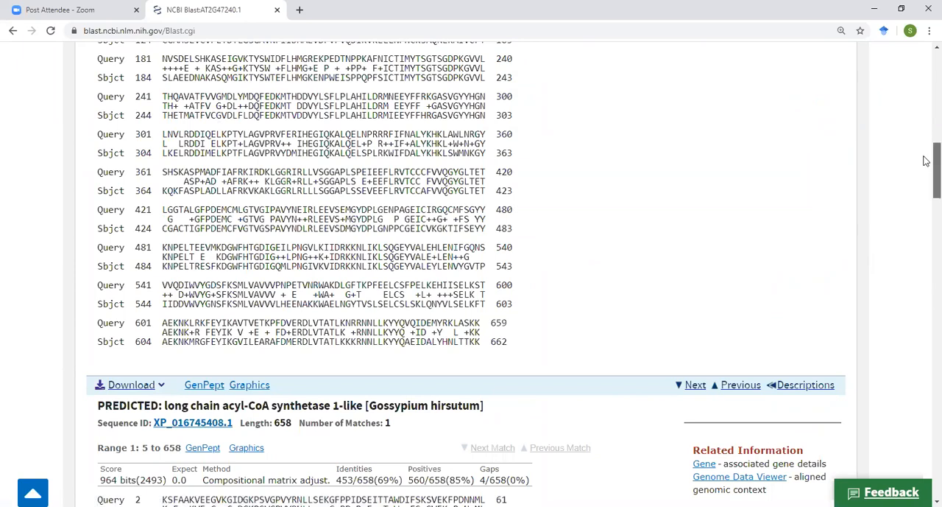
{"action": "scroll", "coordinate": [926, 162], "scroll_direction": "down", "scroll_amount": 1}
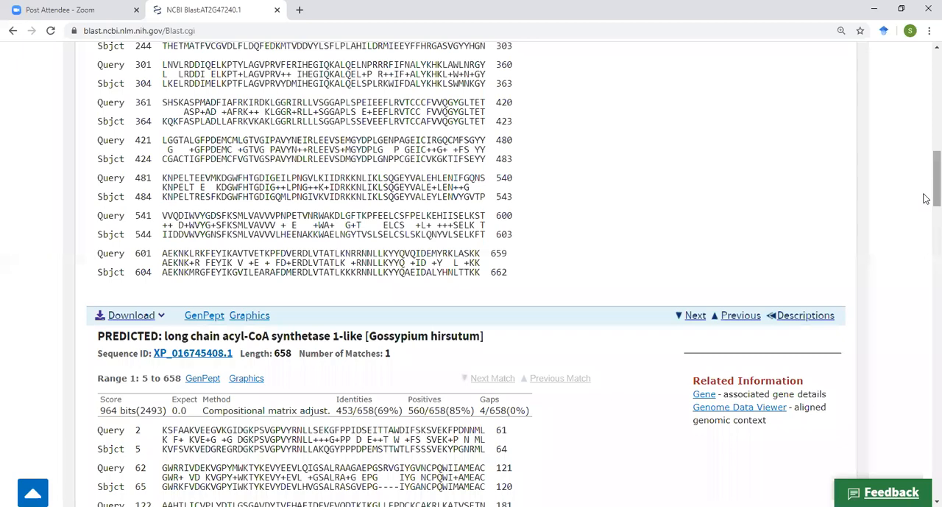
{"action": "left_click_drag", "start_coordinate": [926, 198], "coordinate": [926, 180]}
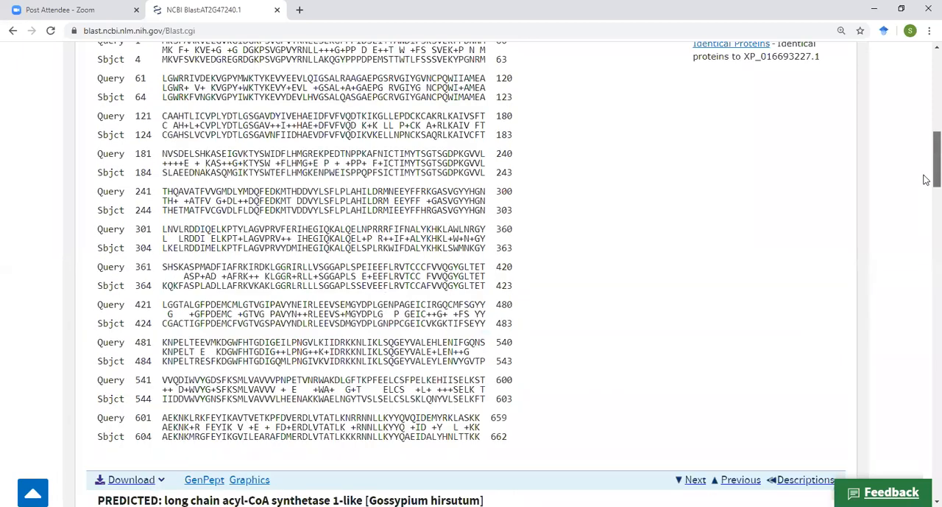
{"action": "left_click_drag", "start_coordinate": [926, 179], "coordinate": [927, 98]}
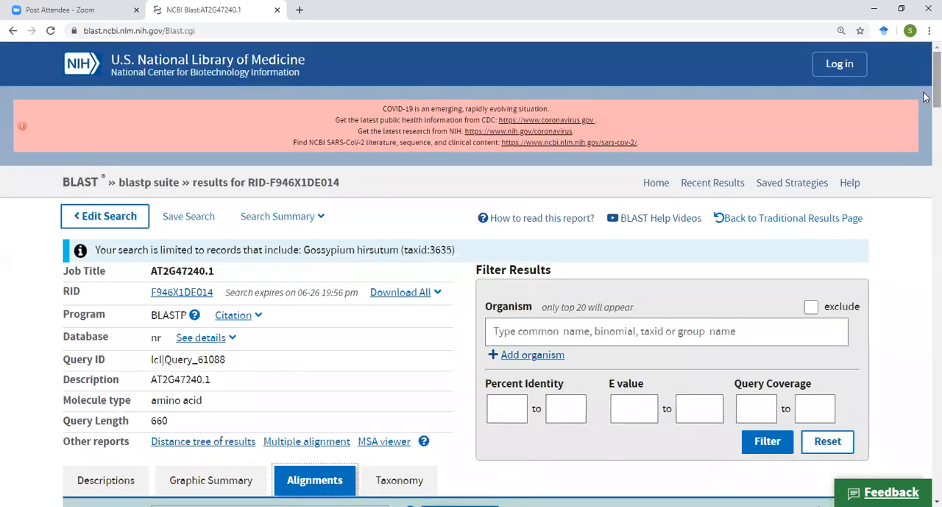